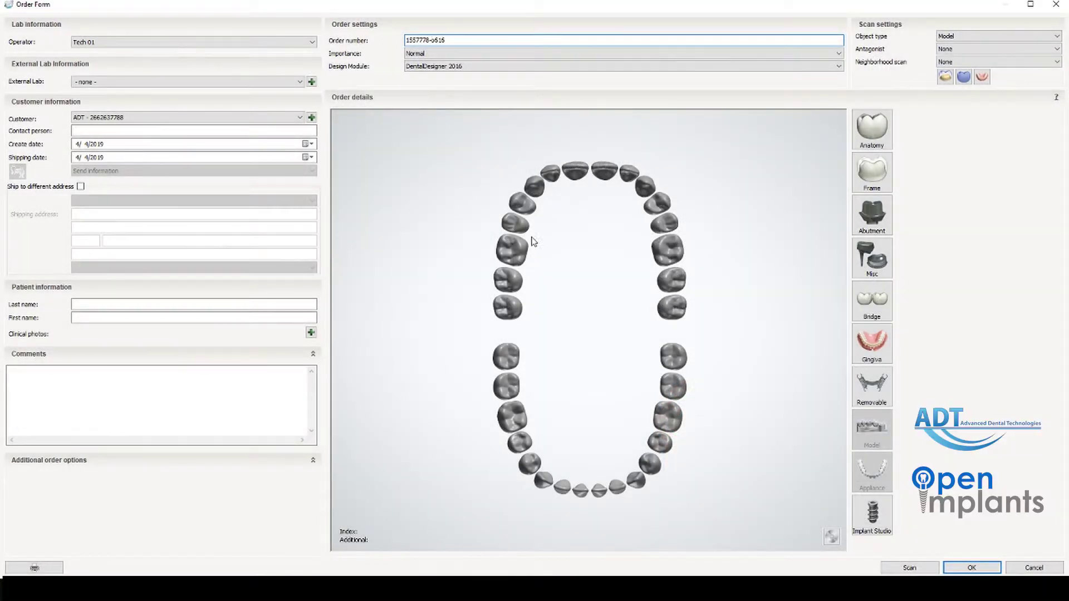
Step: Make tooth 3 a screw-retained abutment on Zimmer Screw Vent with the 3.5 Green H6 kit
click(523, 246)
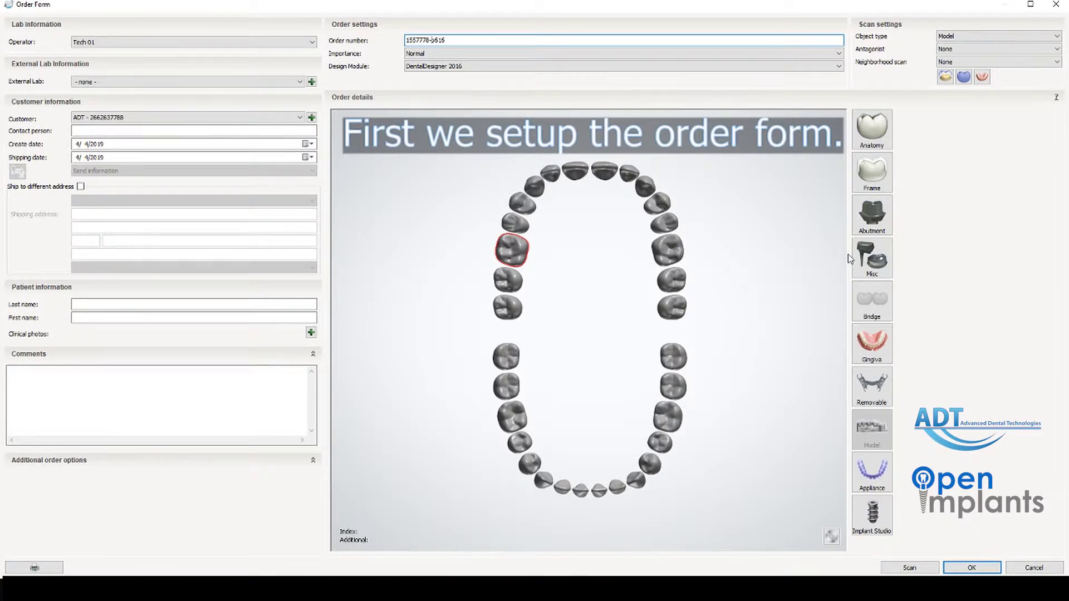
click(871, 223)
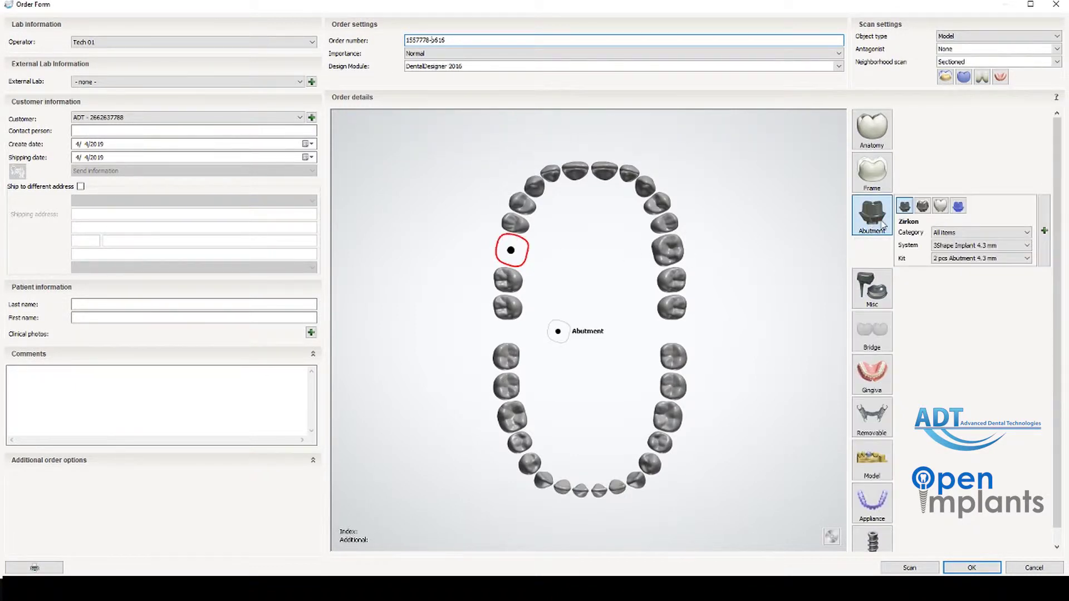
click(941, 207)
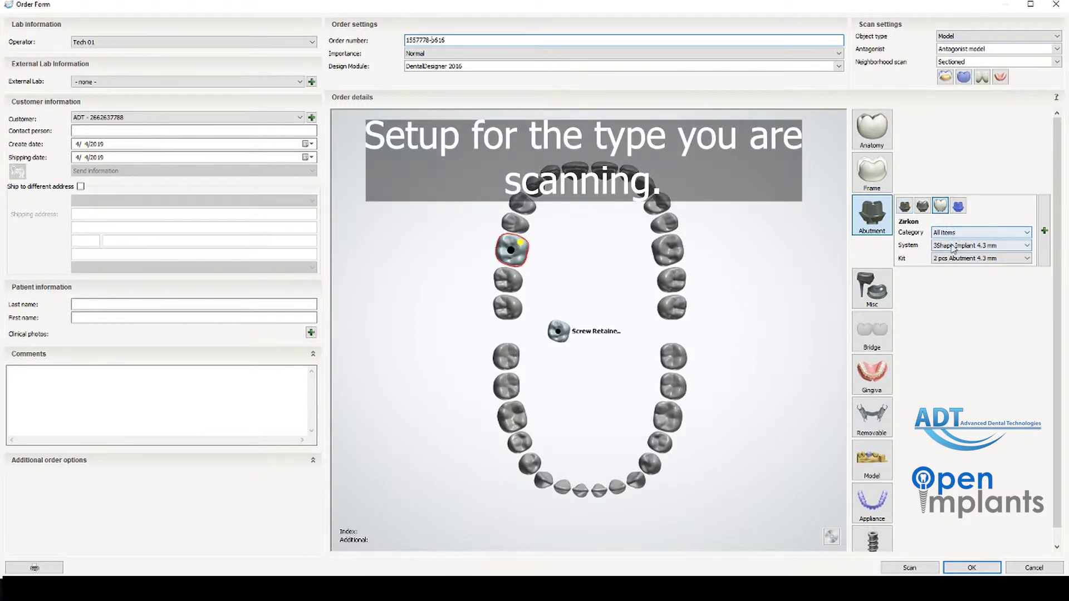
click(996, 245)
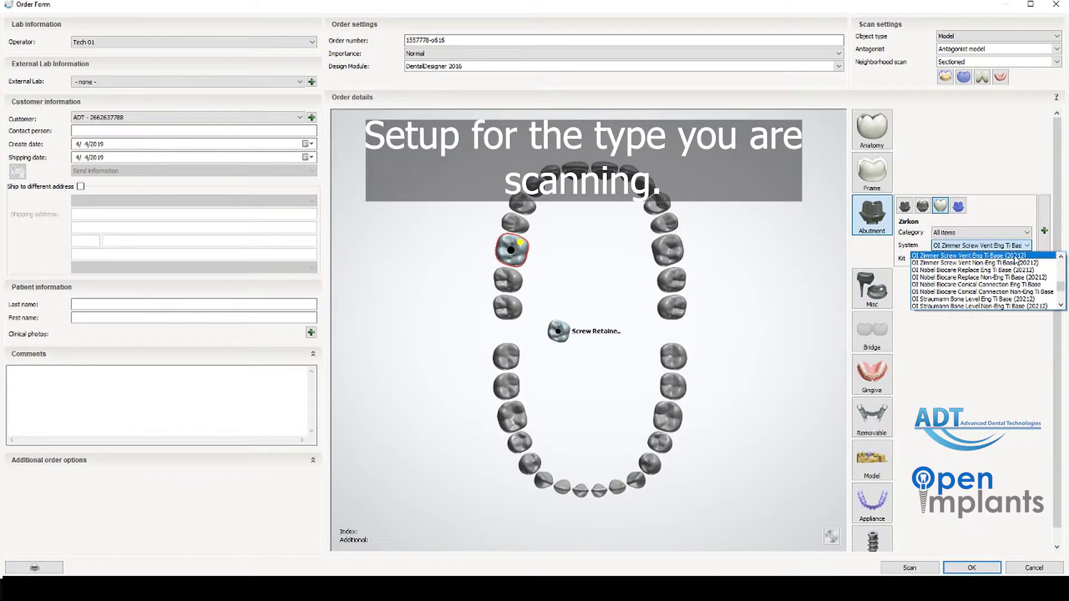
click(1015, 256)
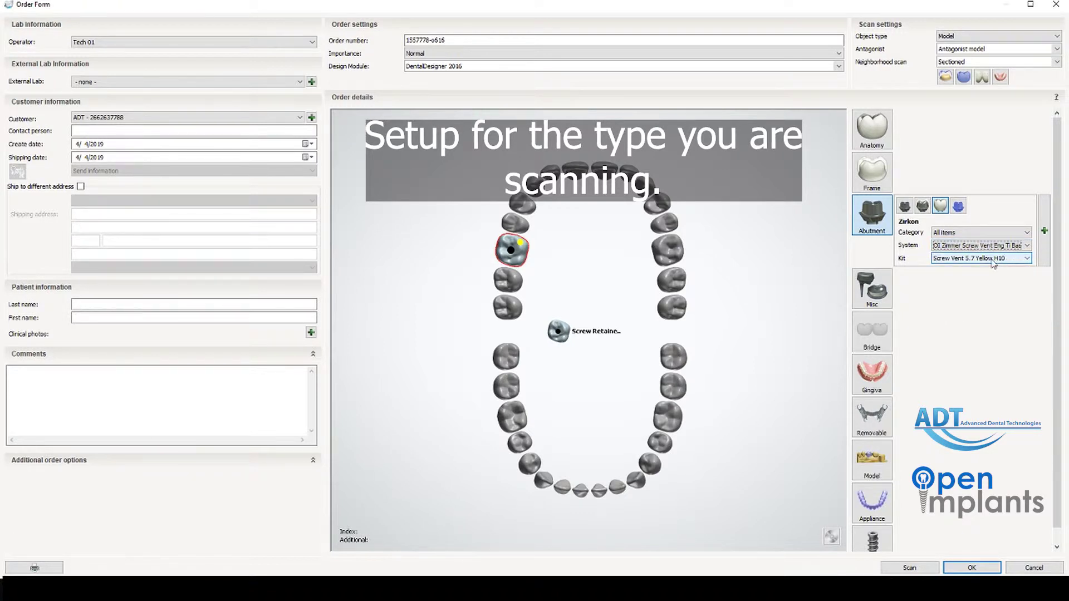
click(993, 259)
click(1001, 301)
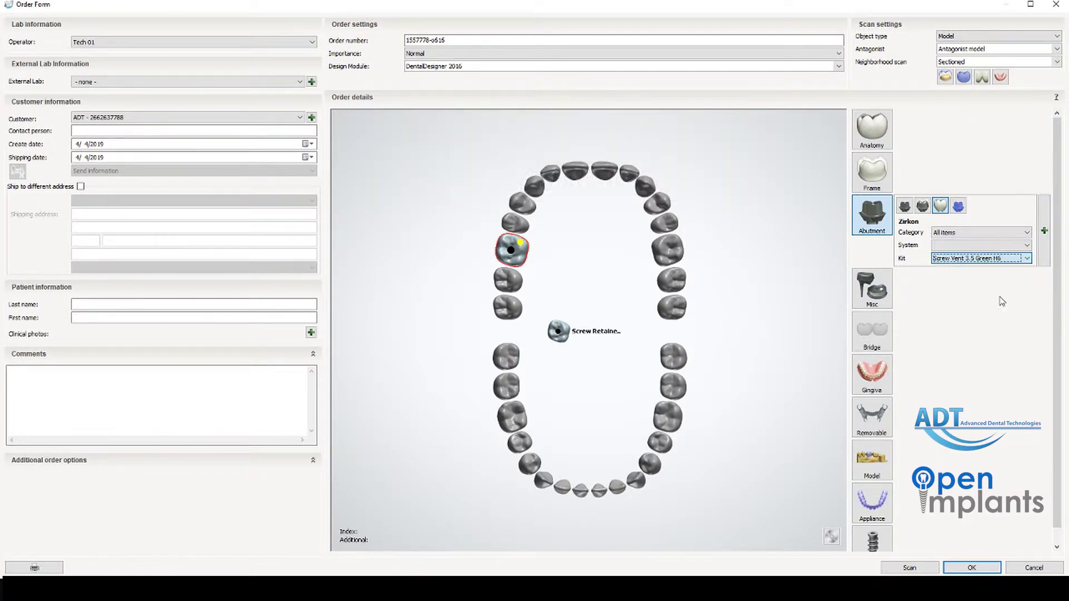
Step: Set the abutment material to FCDC-Zirkon, enable gingival scan, and start scanning
click(1044, 260)
click(1018, 206)
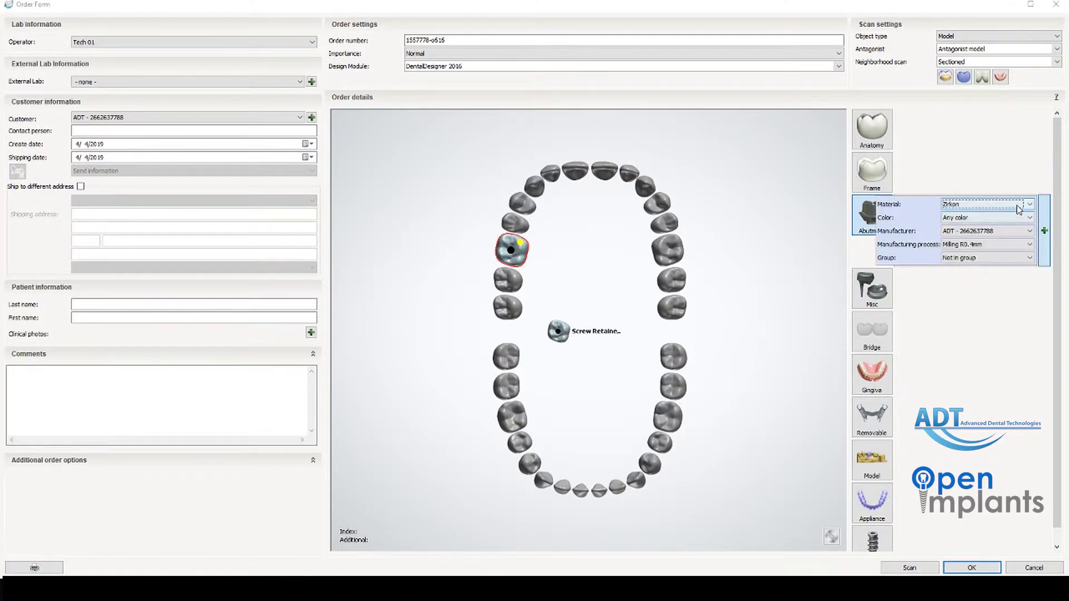
click(969, 215)
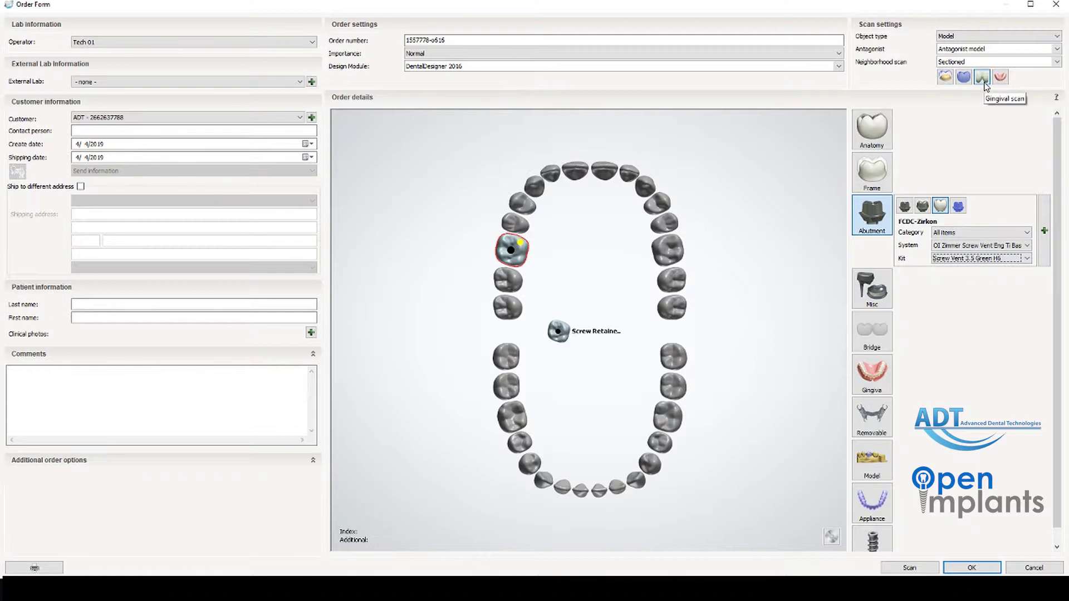
click(983, 81)
click(909, 567)
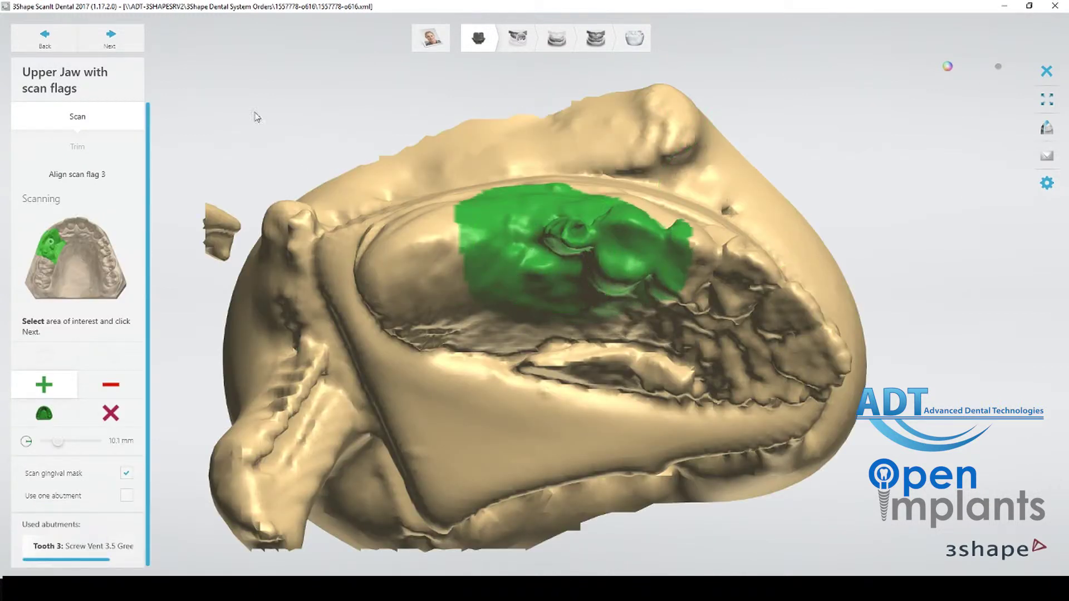
Step: Scan the marked area of interest, inspect the jaw, then go to aligning scan flag 3
click(110, 39)
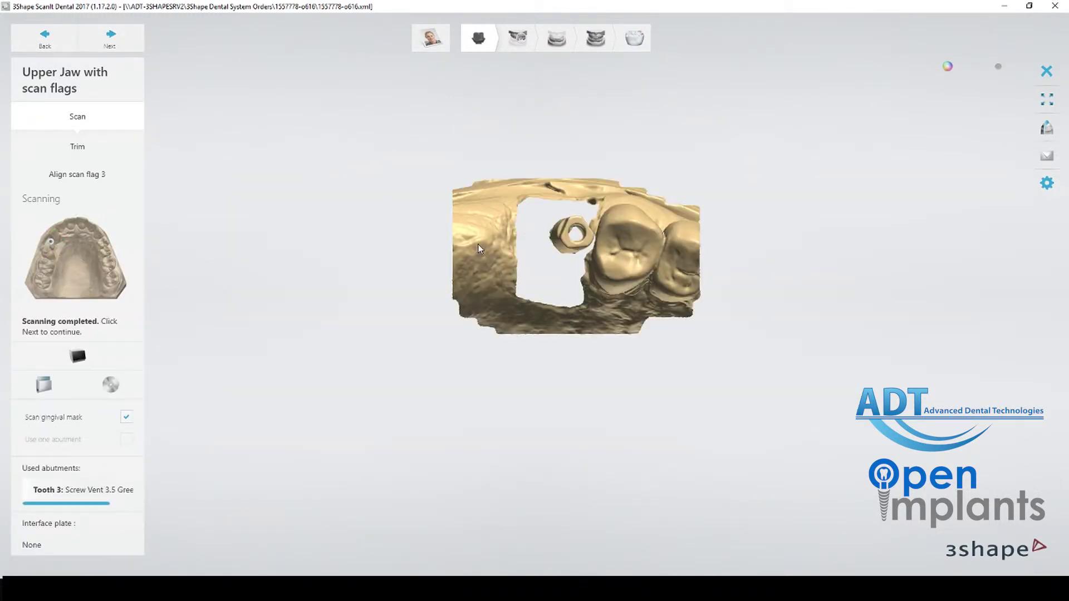
right_drag(479, 245, 454, 242)
click(90, 176)
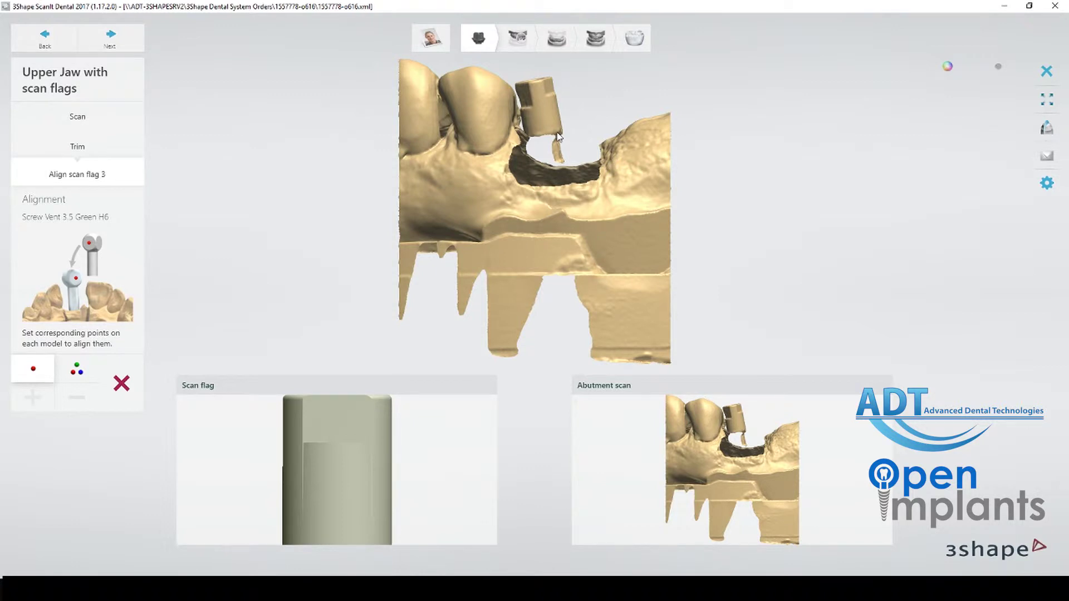
Step: Switch to three-point alignment and place the first point on top of the scanned flag
ctrl+right_drag(558, 136, 560, 206)
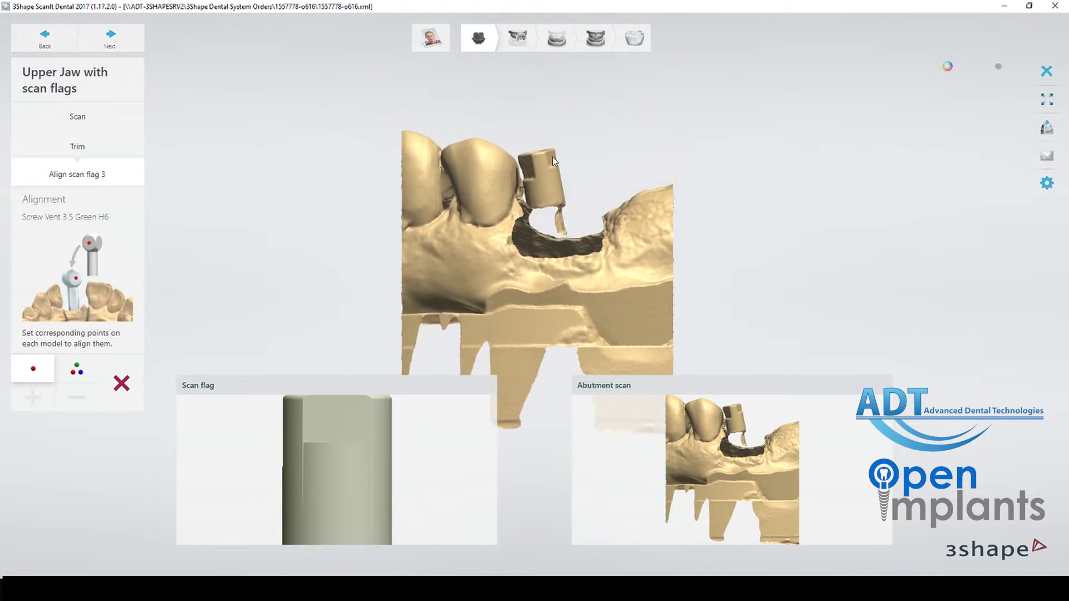
scroll(552, 160, up, 2)
right_drag(553, 158, 562, 253)
click(78, 370)
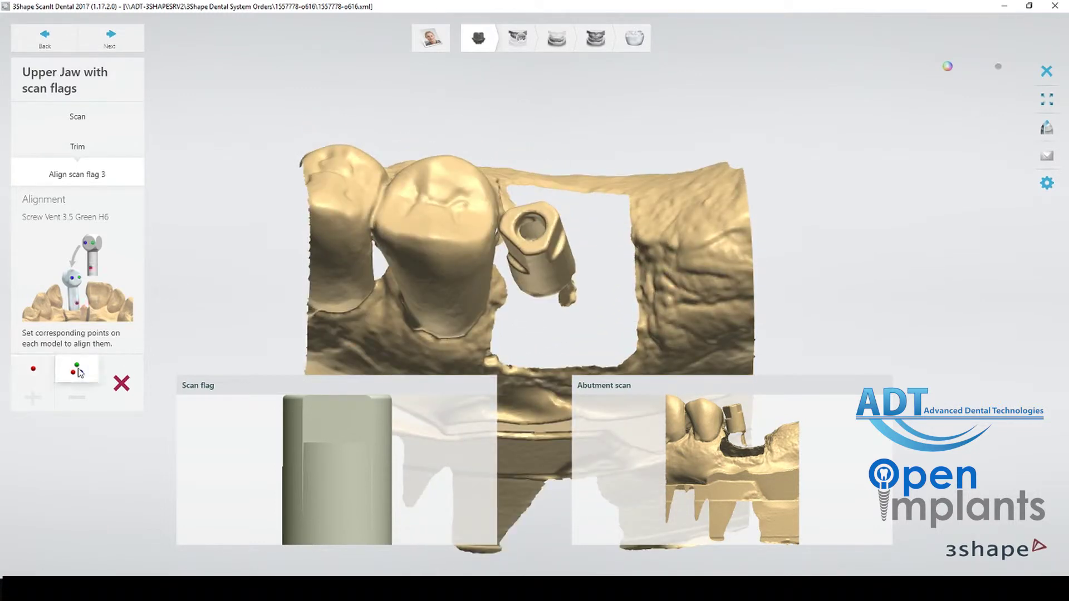
scroll(523, 234, up, 2)
right_drag(523, 234, 516, 245)
click(514, 240)
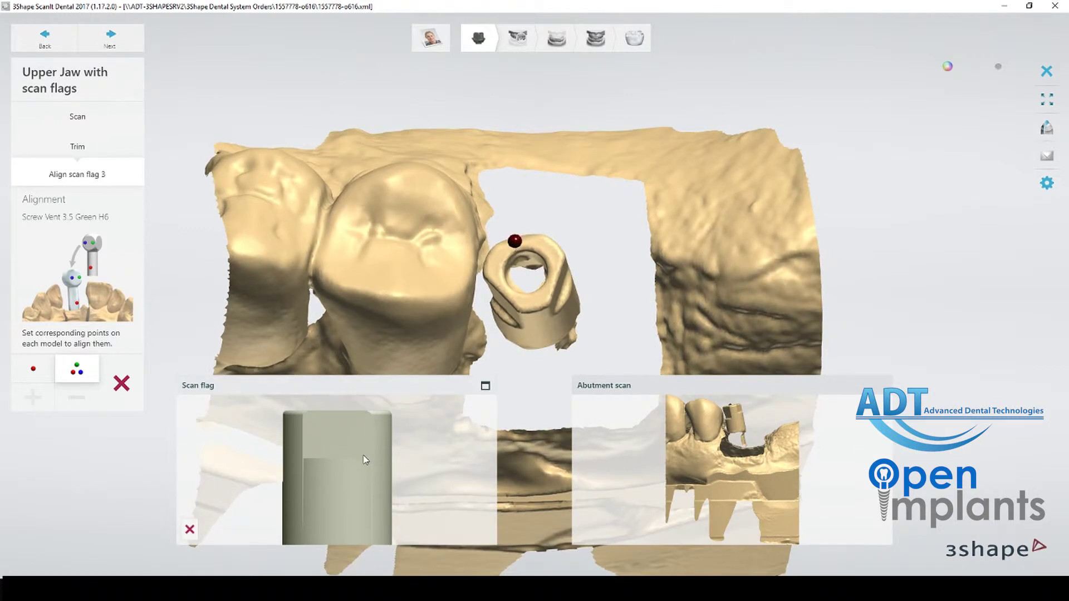
Step: Place matching second alignment points on the scanned flag's side and the library scan flag
mouse_move(370, 440)
right_down()
mouse_move(366, 476)
mouse_move(378, 442)
mouse_move(357, 462)
mouse_move(334, 458)
mouse_move(377, 459)
mouse_move(363, 456)
right_up()
right_drag(479, 334, 523, 287)
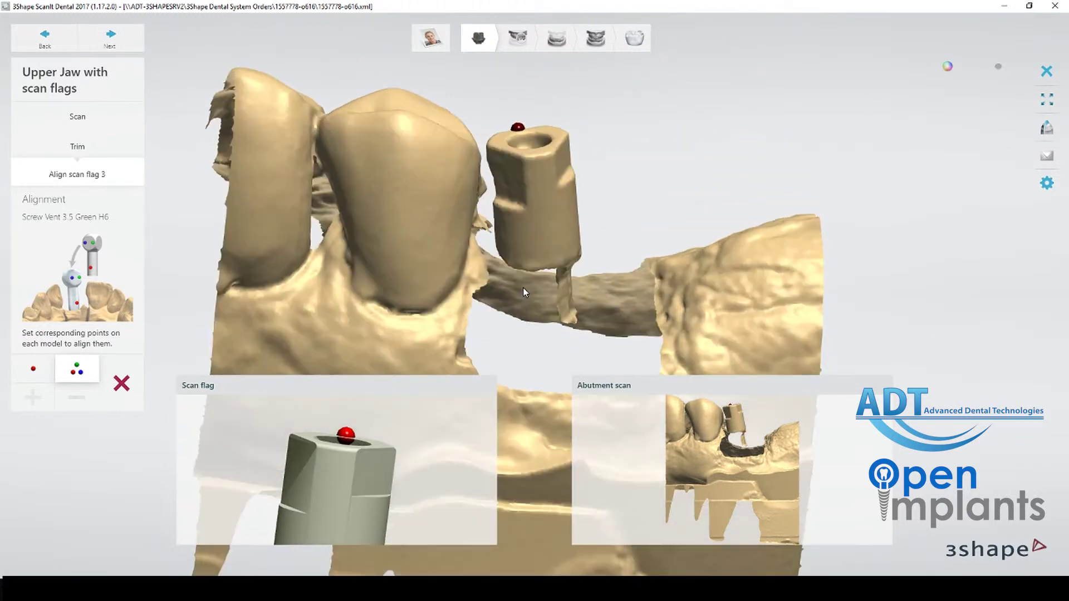
click(520, 205)
right_drag(307, 503, 312, 480)
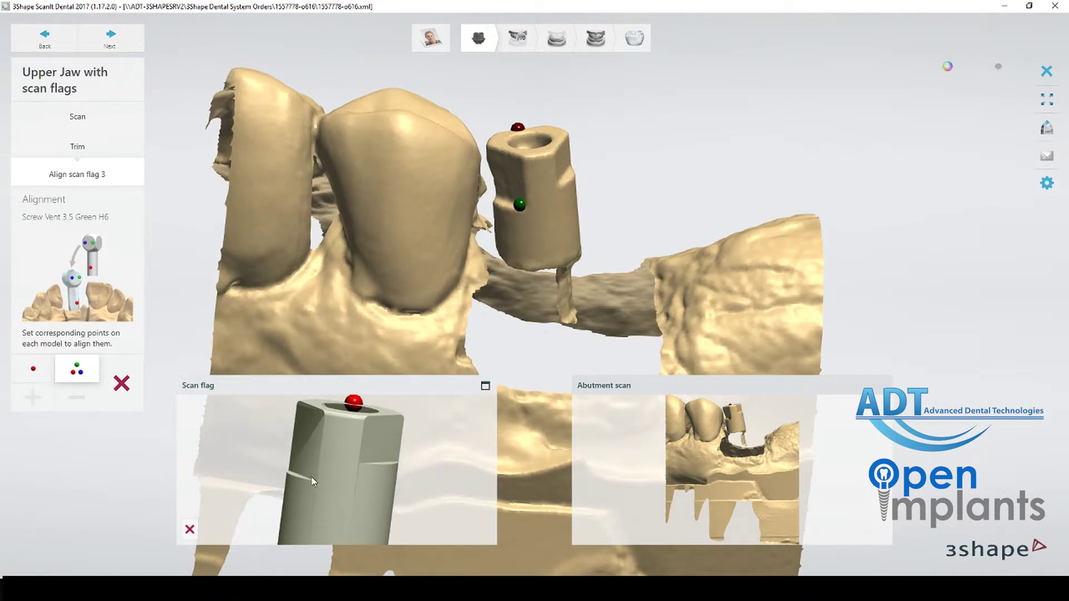
click(312, 477)
Step: Place the matching blue points on the library and scanned flags to complete the alignment
right_drag(406, 477, 356, 465)
click(352, 459)
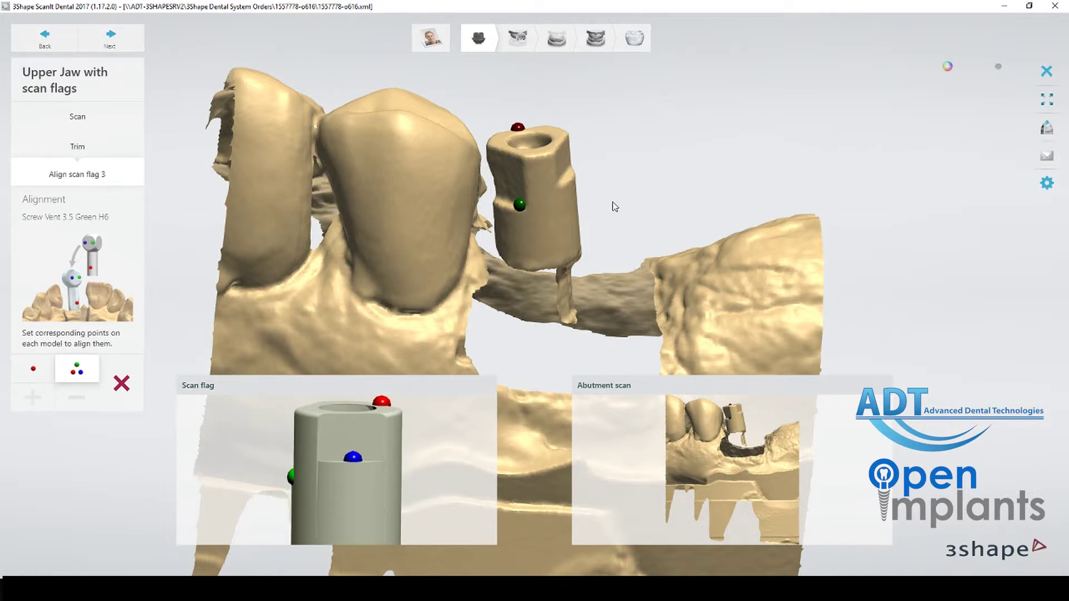
right_drag(611, 204, 477, 181)
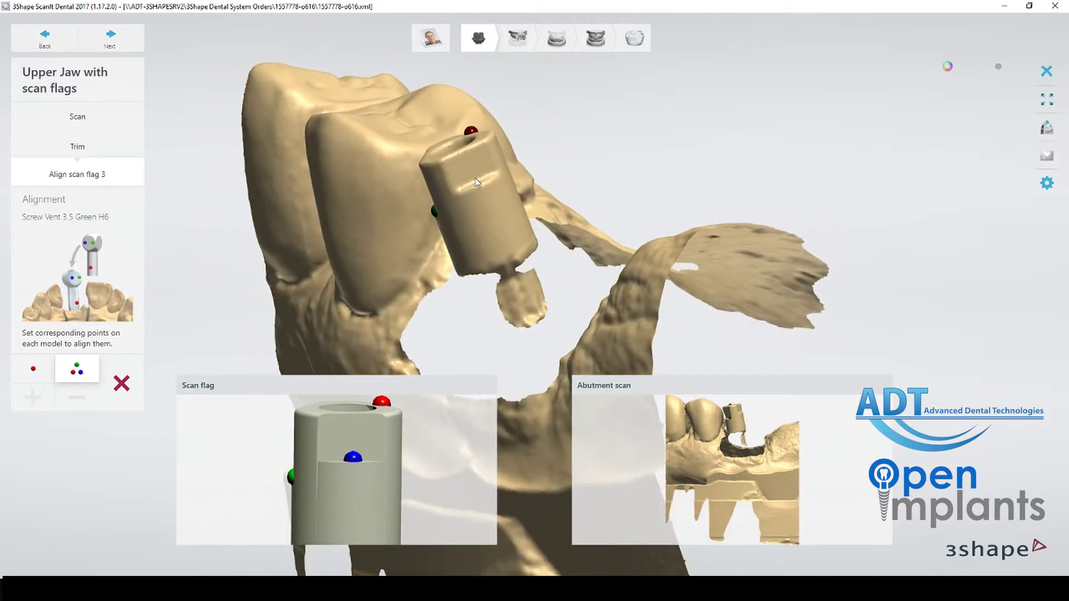
click(476, 178)
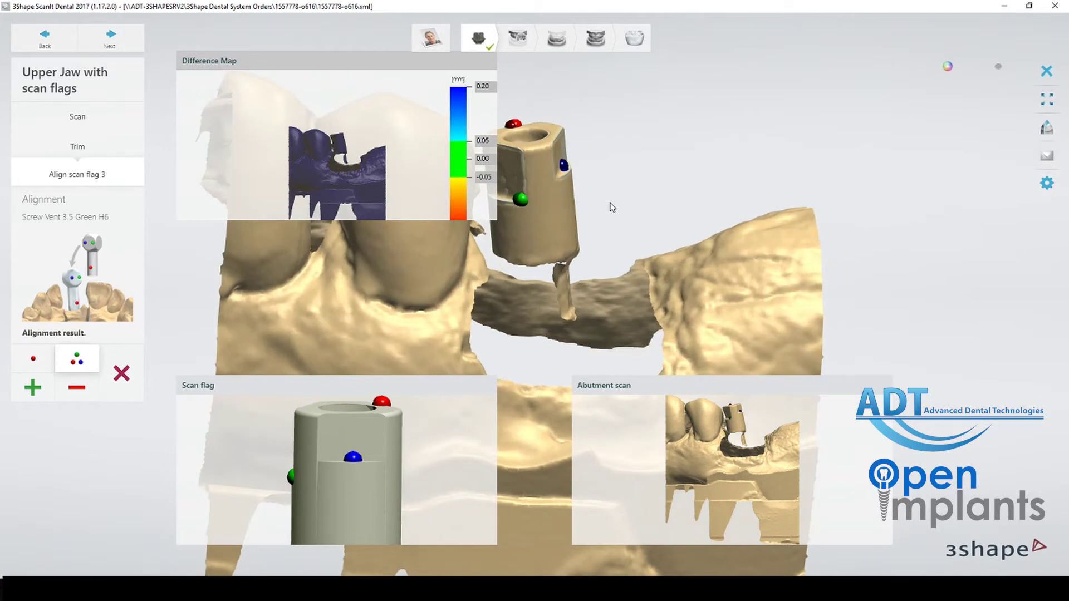
right_drag(611, 207, 675, 235)
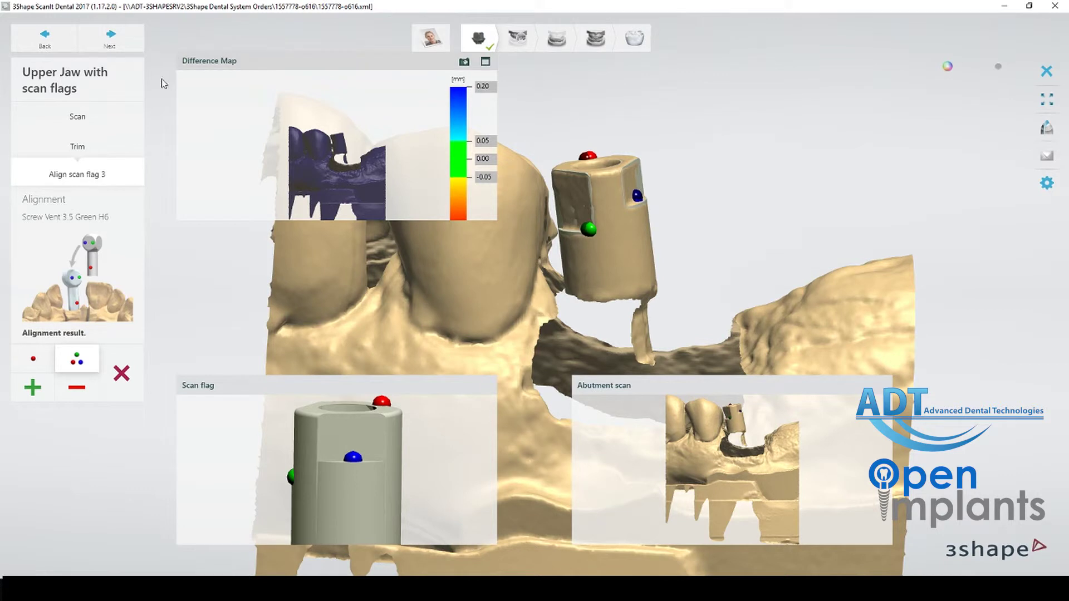
Step: Mark the teeth and palate as the area of interest and scan the gingival mask
click(112, 37)
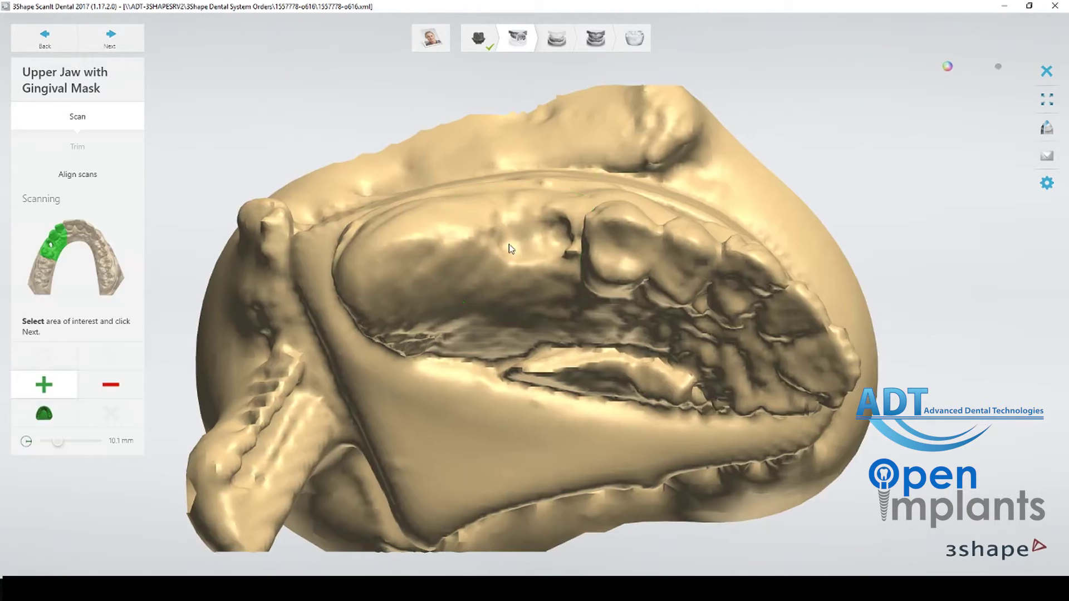
mouse_move(368, 267)
mouse_down()
mouse_move(562, 258)
mouse_move(677, 290)
mouse_move(765, 346)
mouse_move(680, 305)
mouse_up()
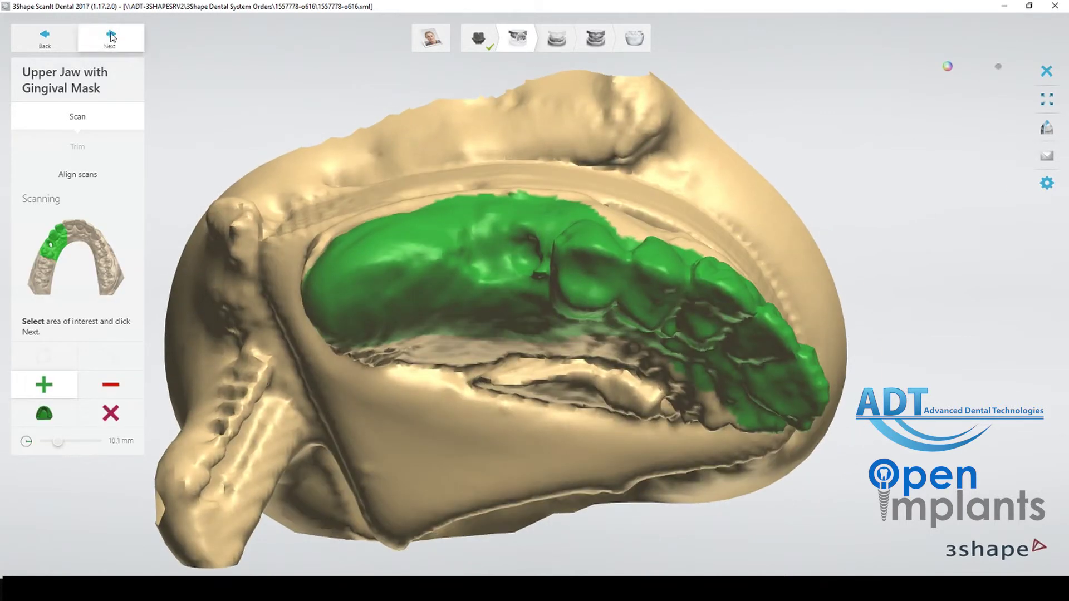
click(111, 38)
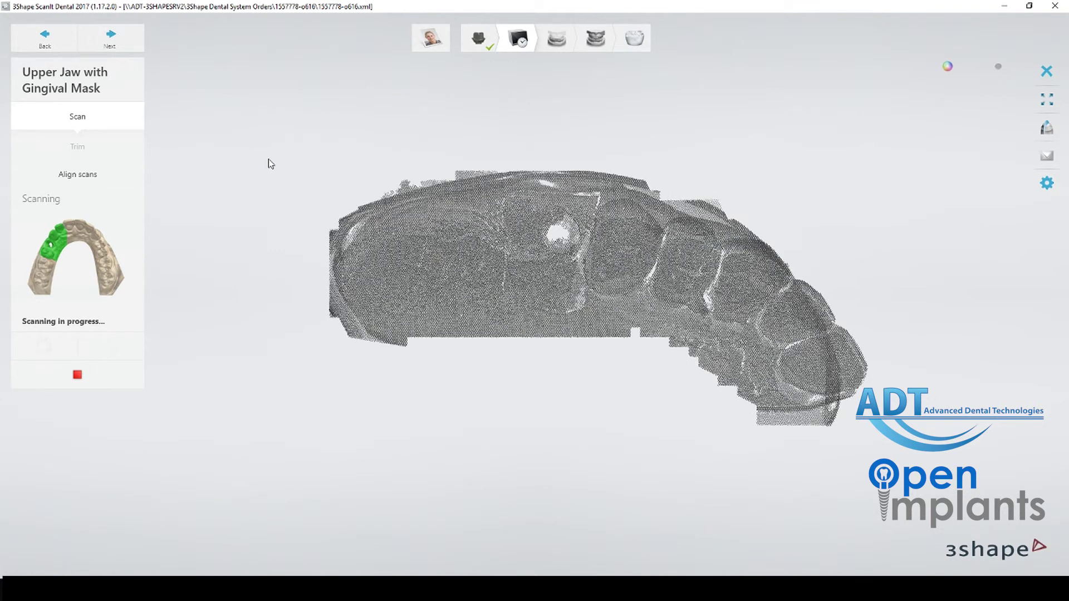
Step: Trim the gingival mask scan and accept its automatic alignment to the scan-flag jaw
click(112, 146)
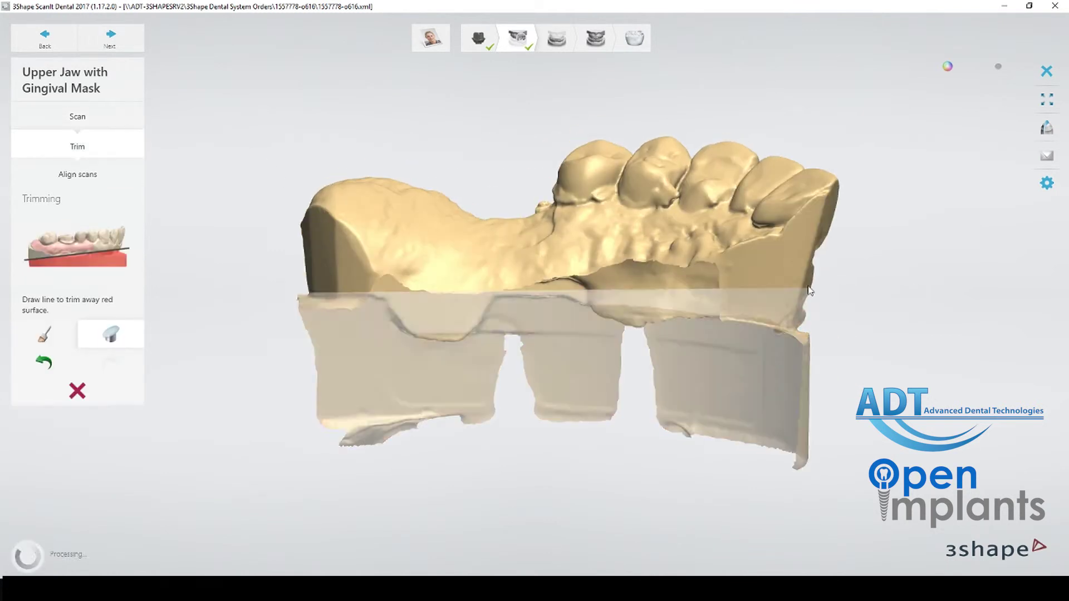
click(104, 174)
mouse_move(526, 228)
right_down()
mouse_move(535, 322)
mouse_move(528, 242)
right_up()
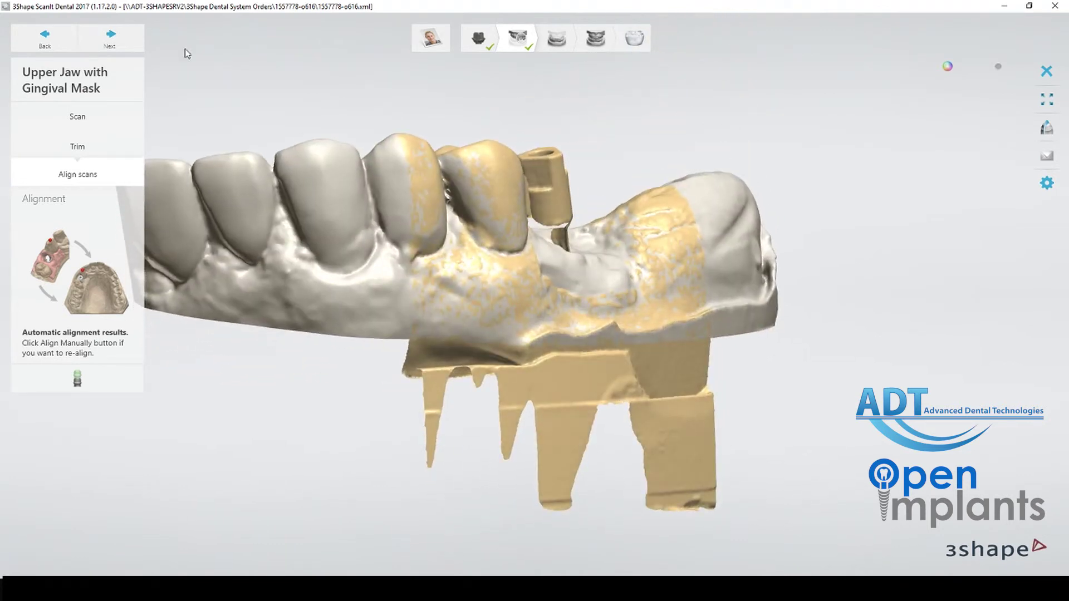
click(110, 38)
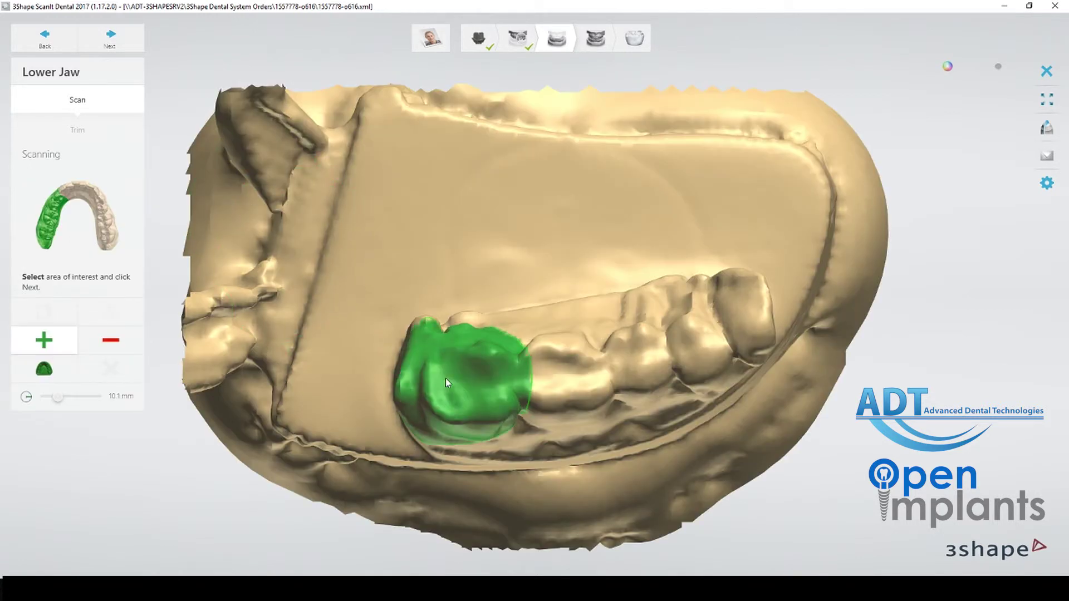
Step: Paint and scan the lower back teeth, then trim away the model base
mouse_move(447, 383)
mouse_down()
mouse_move(696, 334)
mouse_move(494, 411)
mouse_up()
right_drag(494, 411, 448, 220)
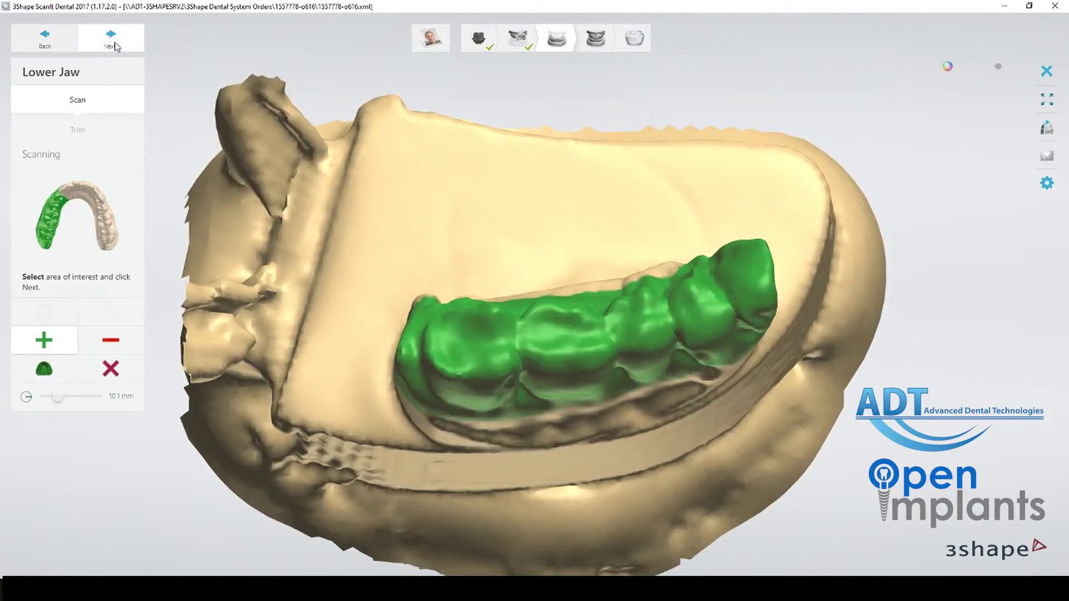
click(112, 41)
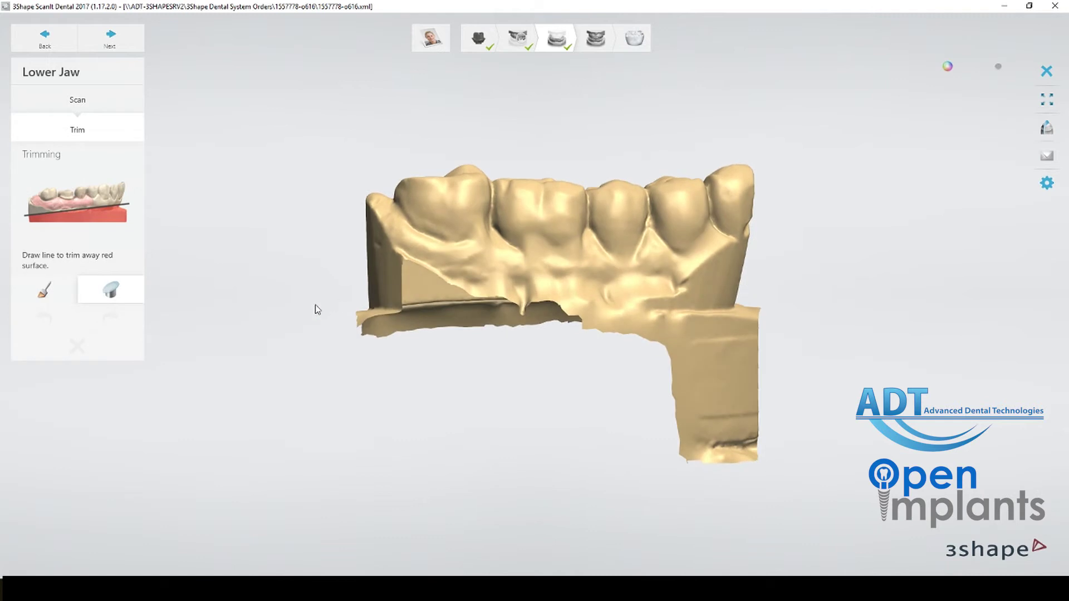
drag(291, 309, 856, 295)
right_drag(764, 273, 332, 160)
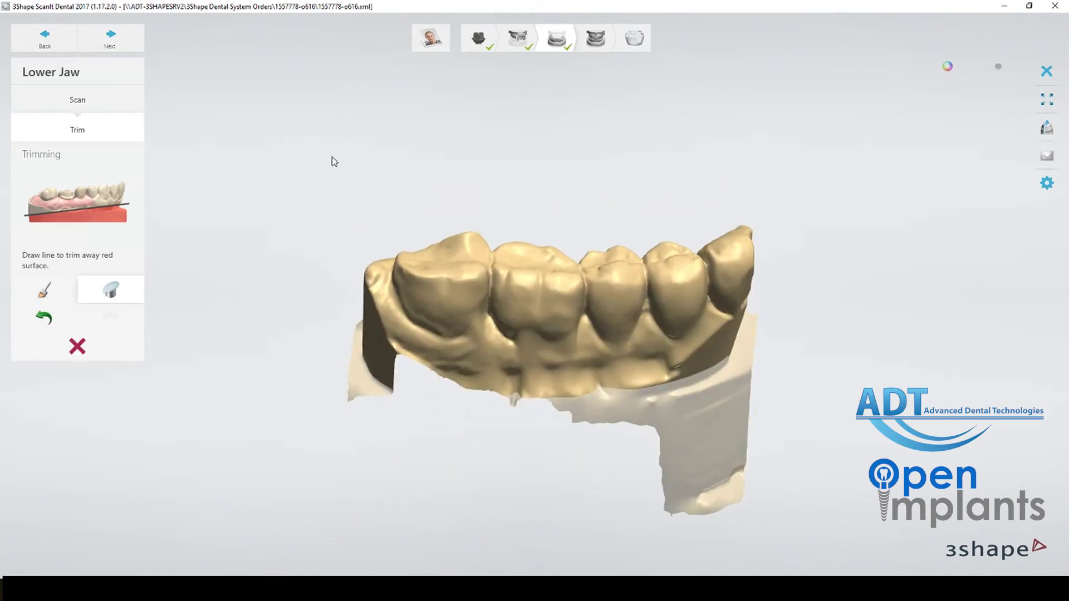
click(111, 39)
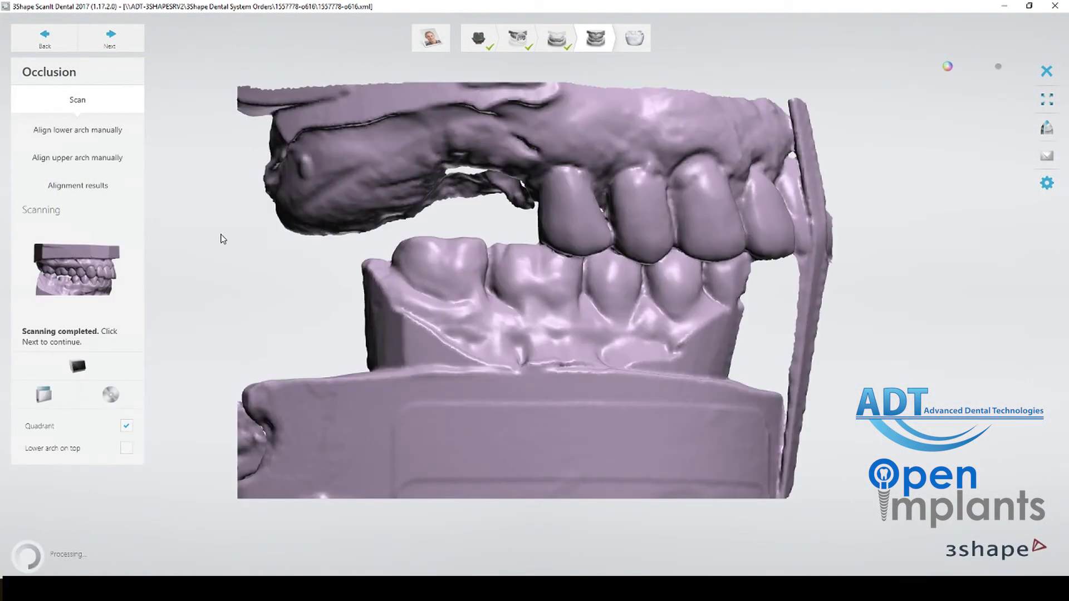
Step: Check the alignment results confirming the occlusion scan aligned automatically to both arches
click(83, 185)
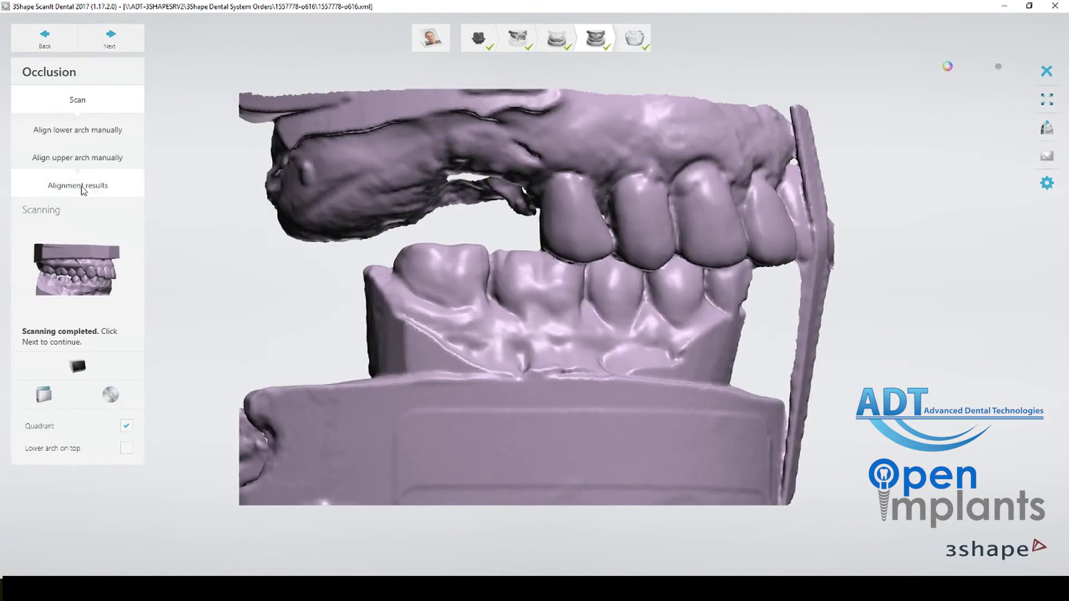
Step: Save all scans and advance the case to the Design step
click(111, 36)
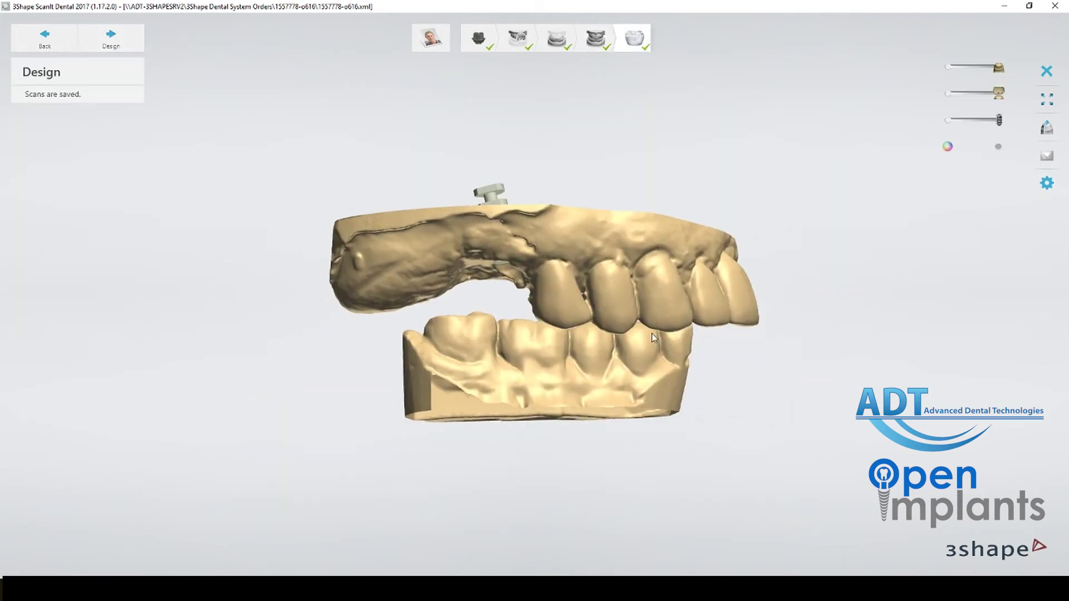